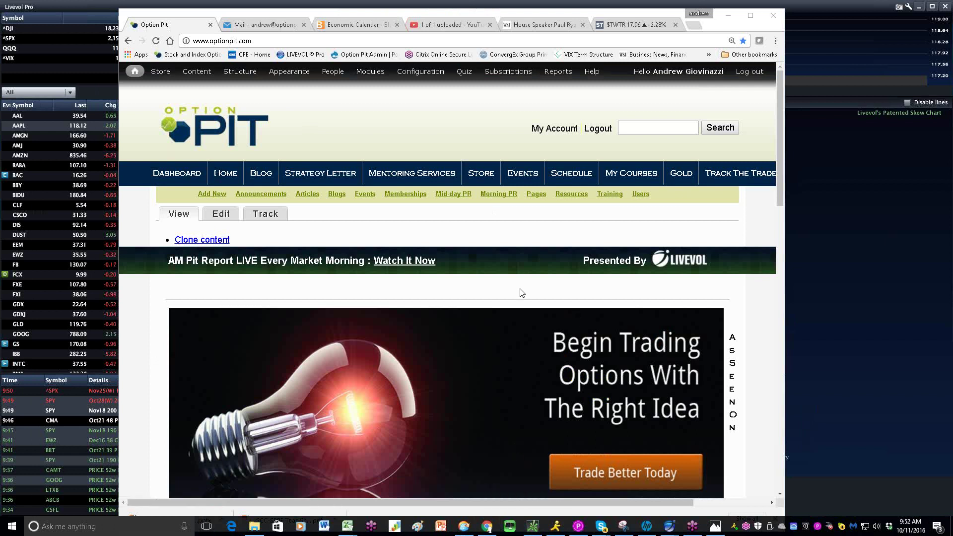
# Open the Option Pit blog page and examine the October 10–14 week in Bloomberg's 2016 Economic Calendar
pyautogui.click(265, 176)
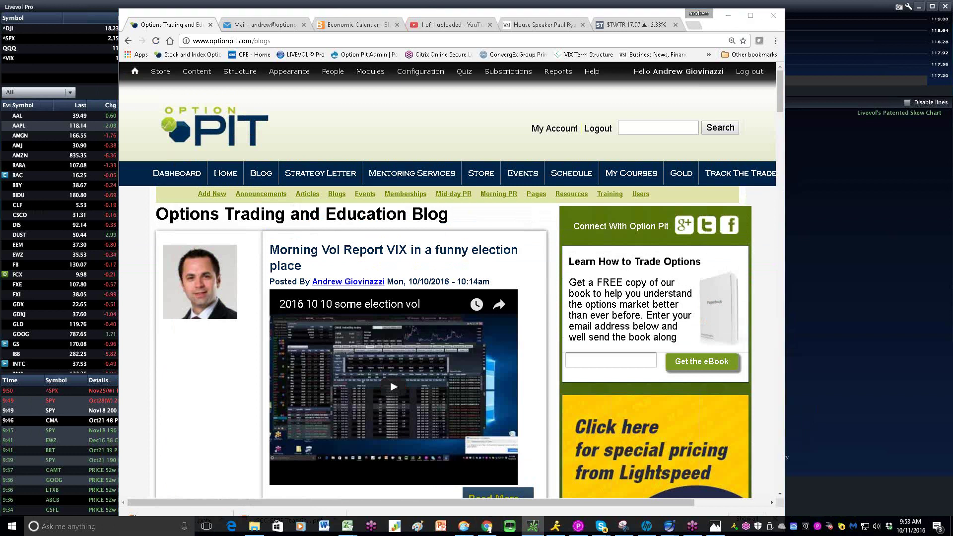
pyautogui.click(527, 29)
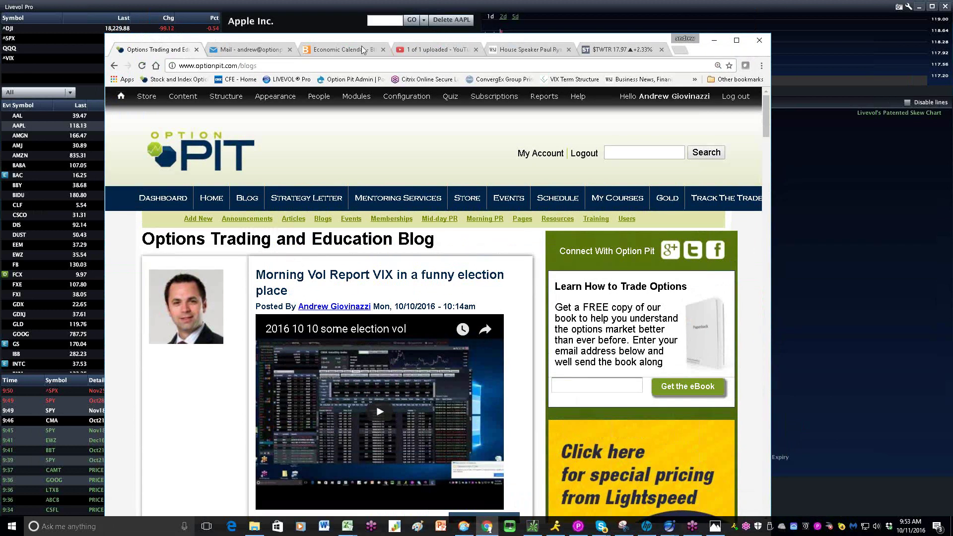
pyautogui.click(355, 51)
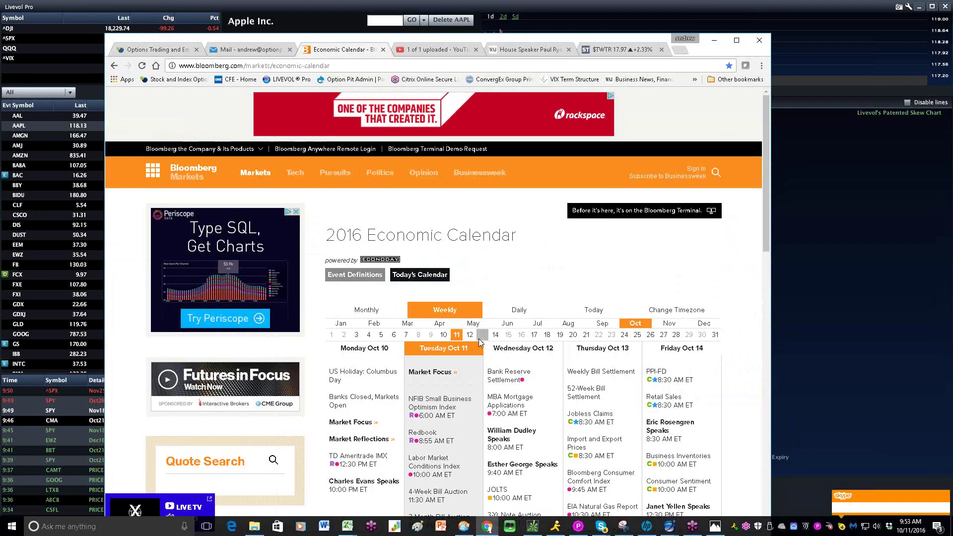
pyautogui.scroll(-4, 456, 383)
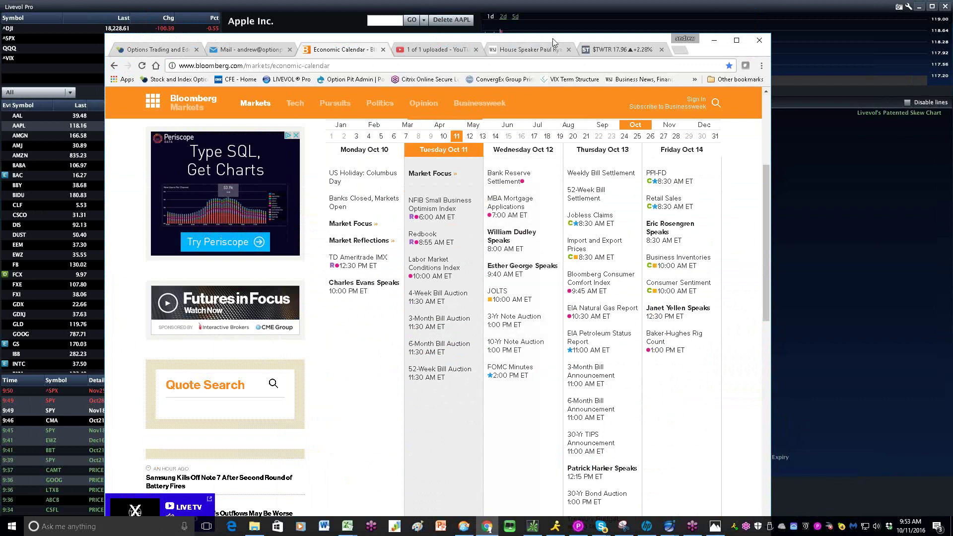
# Switch to Livevol Pro and load VIX to examine its skew chart and option chain
pyautogui.click(391, 18)
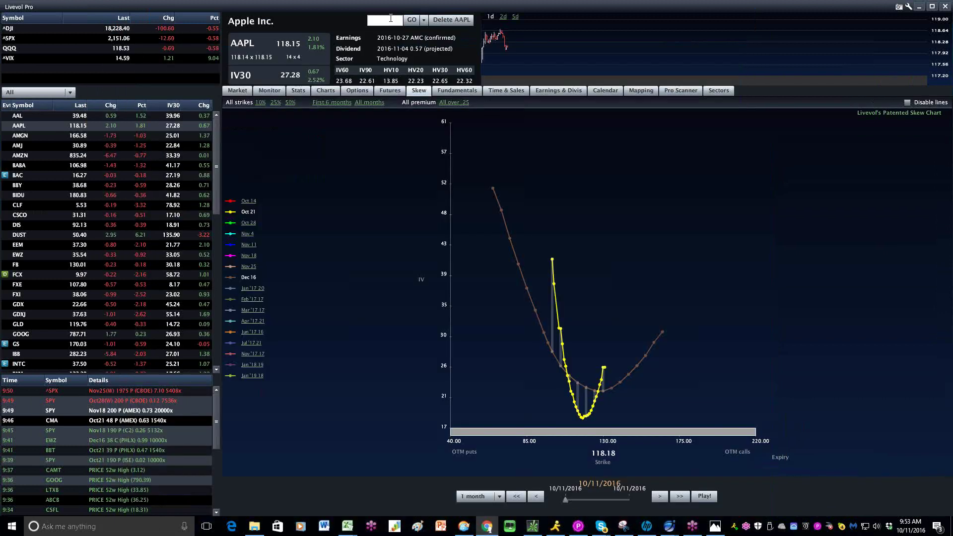
pyautogui.write('VIX')
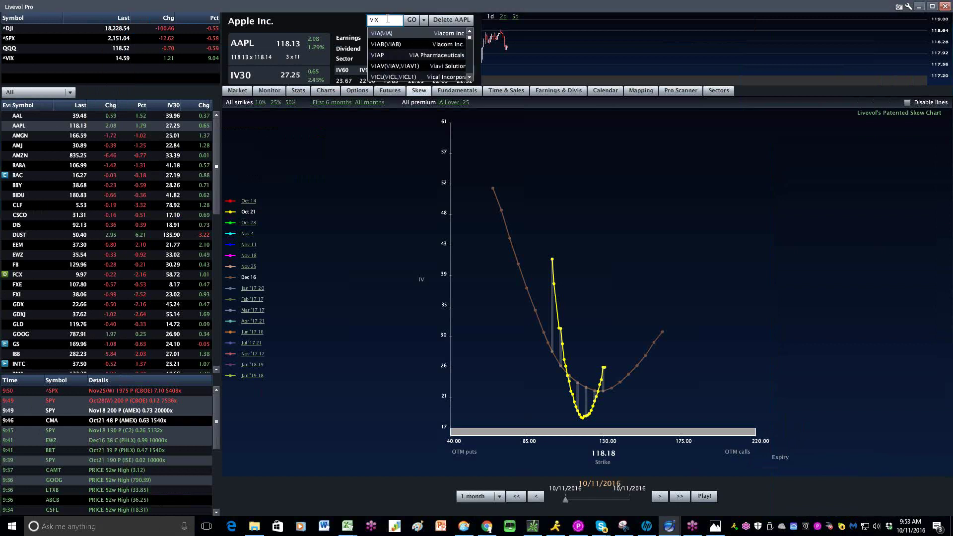
pyautogui.press('Return')
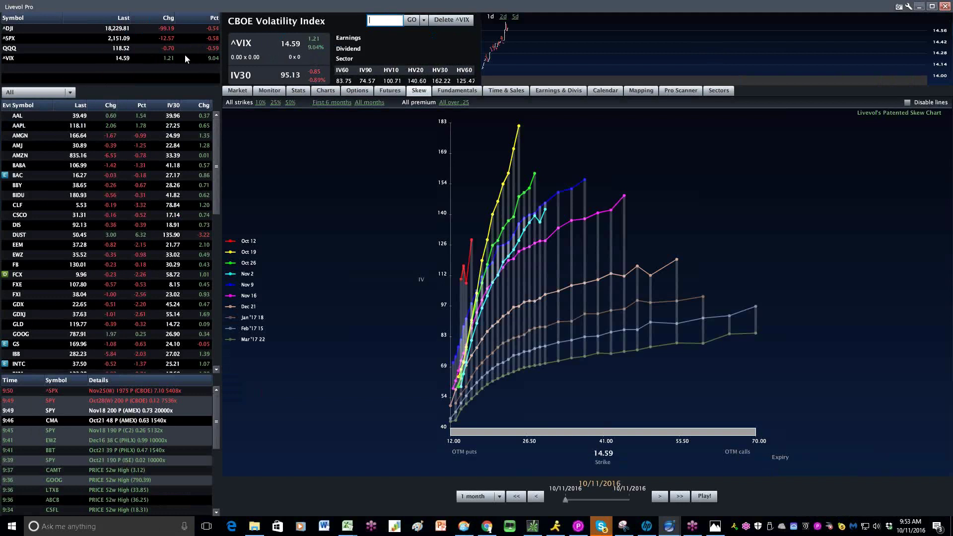
pyautogui.click(365, 93)
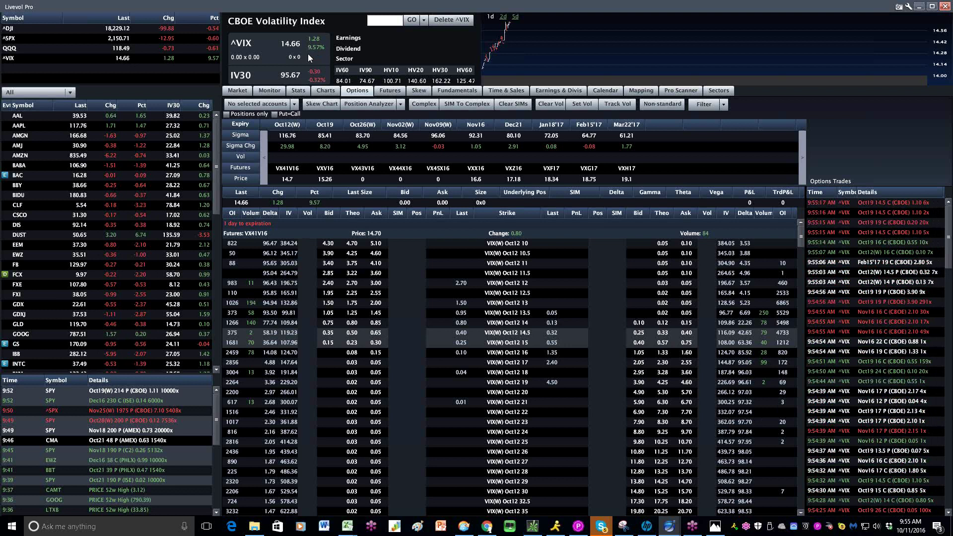
# Load the option chain for Deutsche Bank with the symbol DB
pyautogui.click(382, 23)
pyautogui.write('DB')
pyautogui.press('Return')
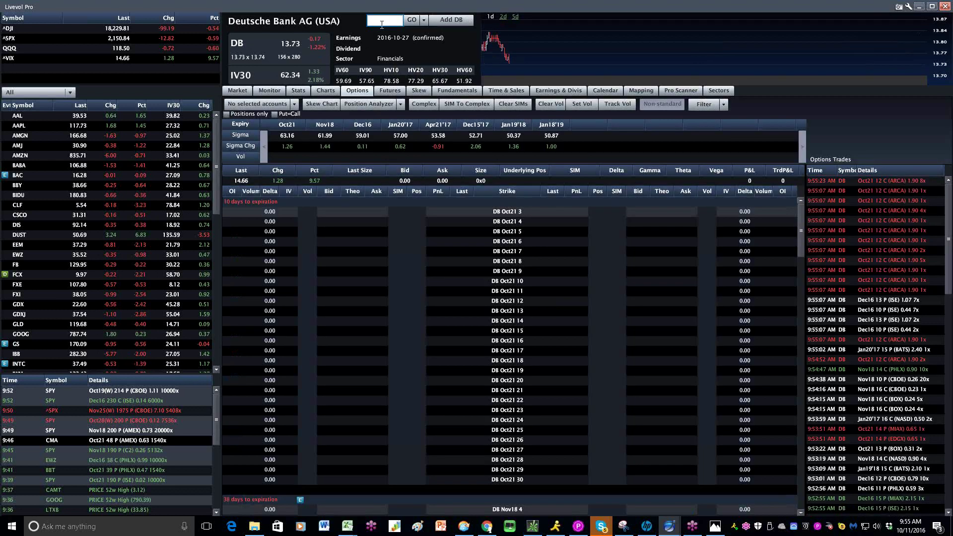
# Show Deutsche Bank's three-month price chart and enlarge the volatility pane to compare HV20 with IV30
pyautogui.click(326, 90)
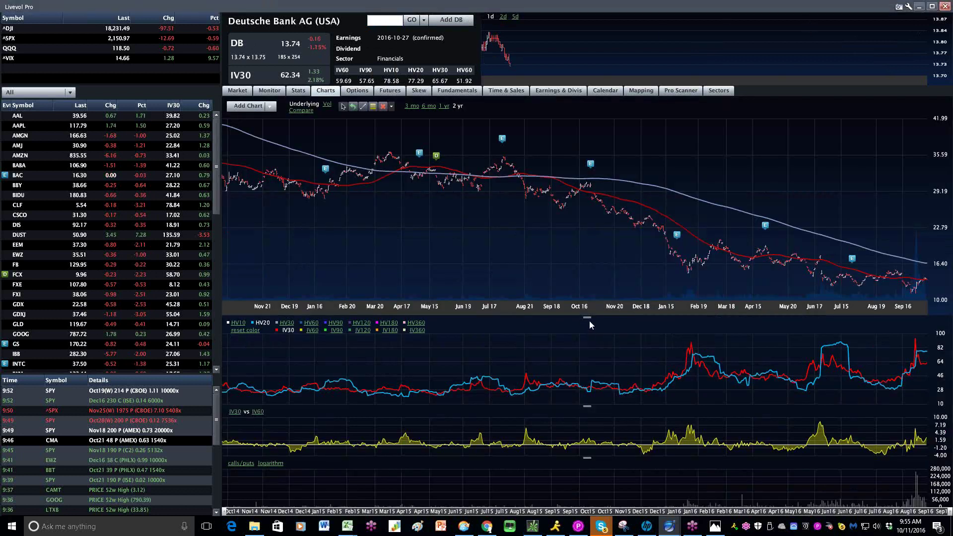
pyautogui.click(411, 106)
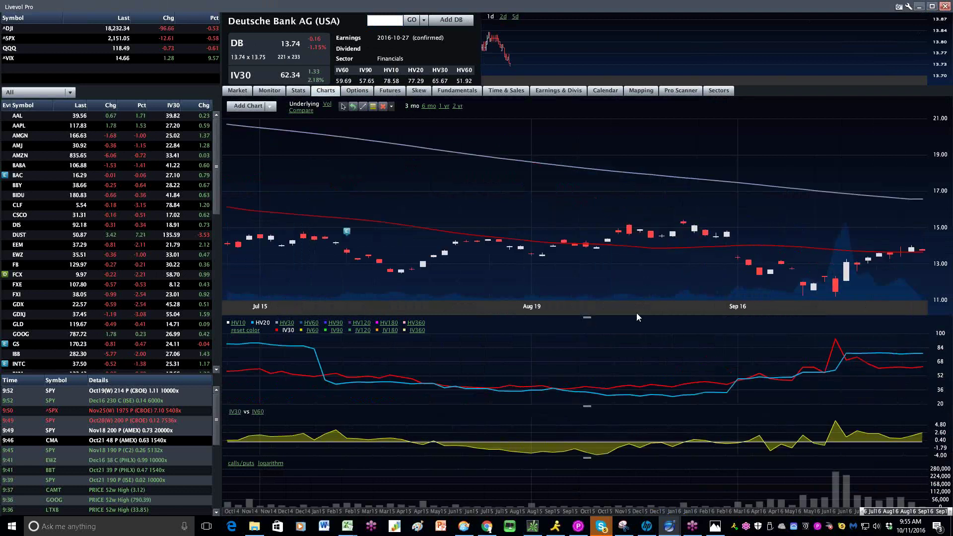
pyautogui.moveTo(584, 317); pyautogui.dragTo(586, 279)
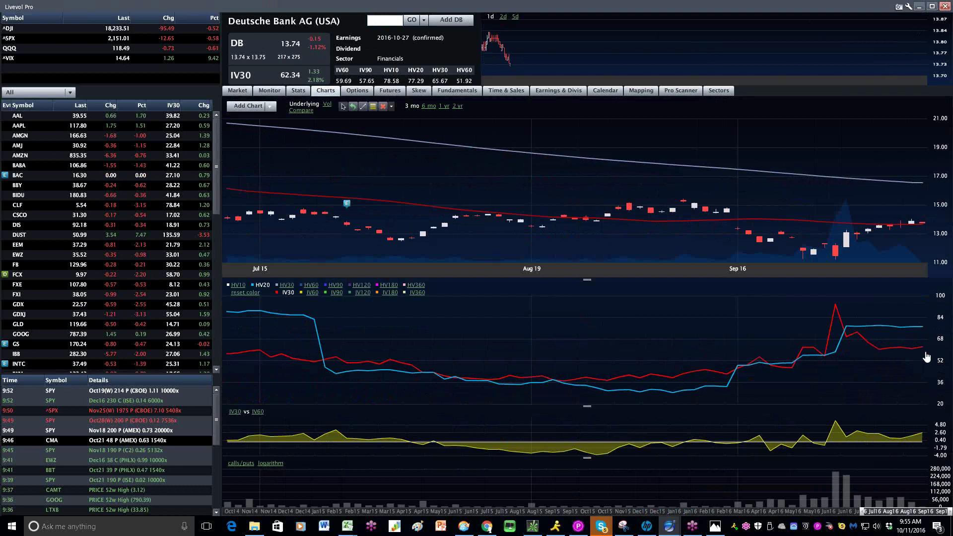
pyautogui.moveTo(925, 348)
pyautogui.moveTo(343, 363)
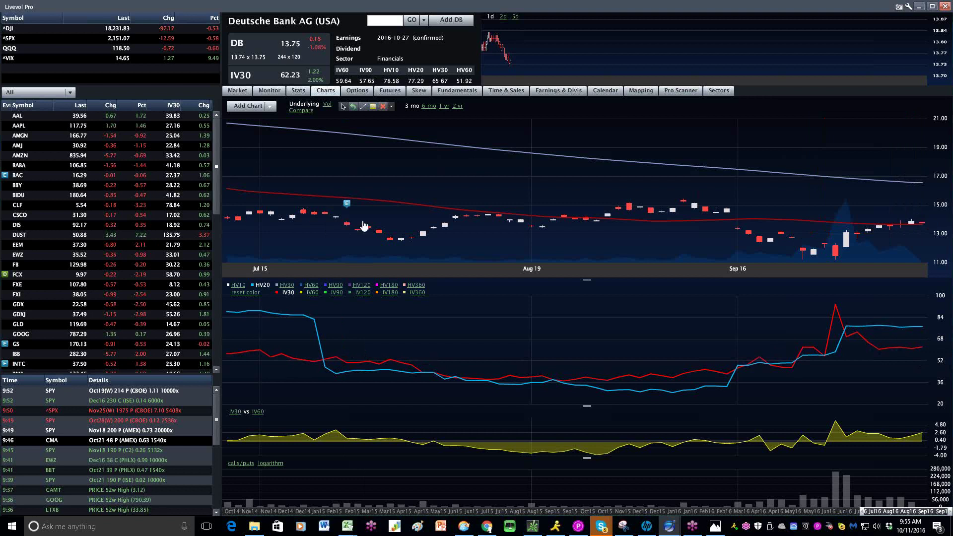
# Examine Deutsche Bank's Nov18 options, and load the option chain for AAPL
pyautogui.click(353, 91)
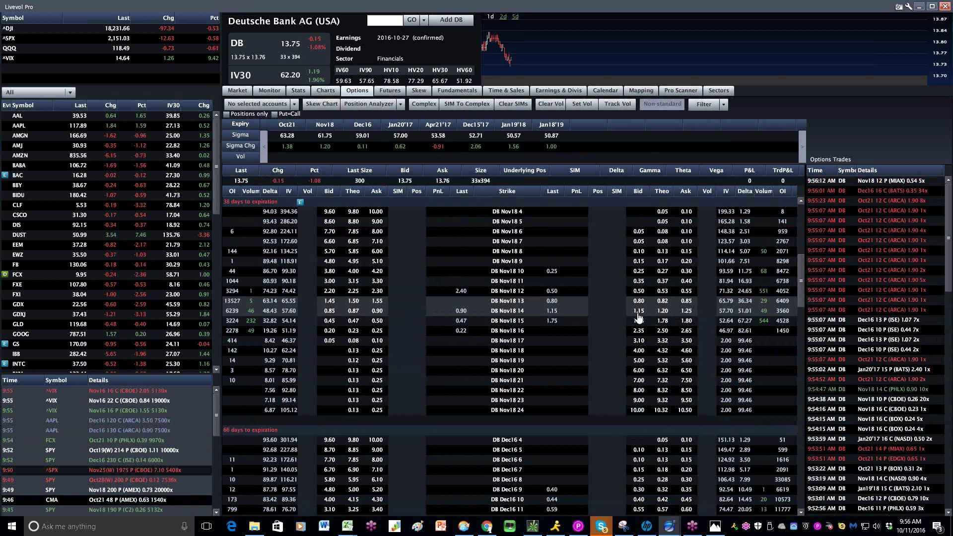
pyautogui.click(395, 18)
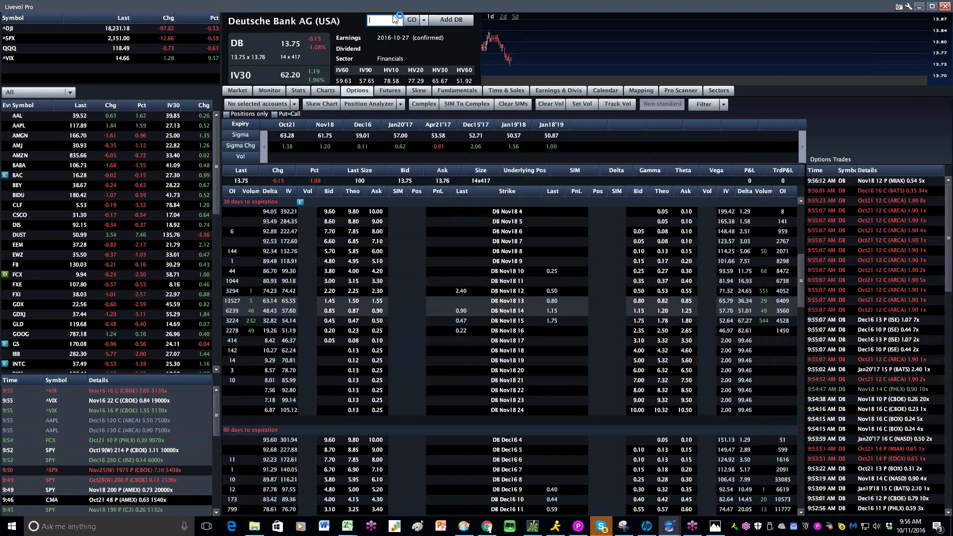
pyautogui.write('AAPL')
pyautogui.press('Return')
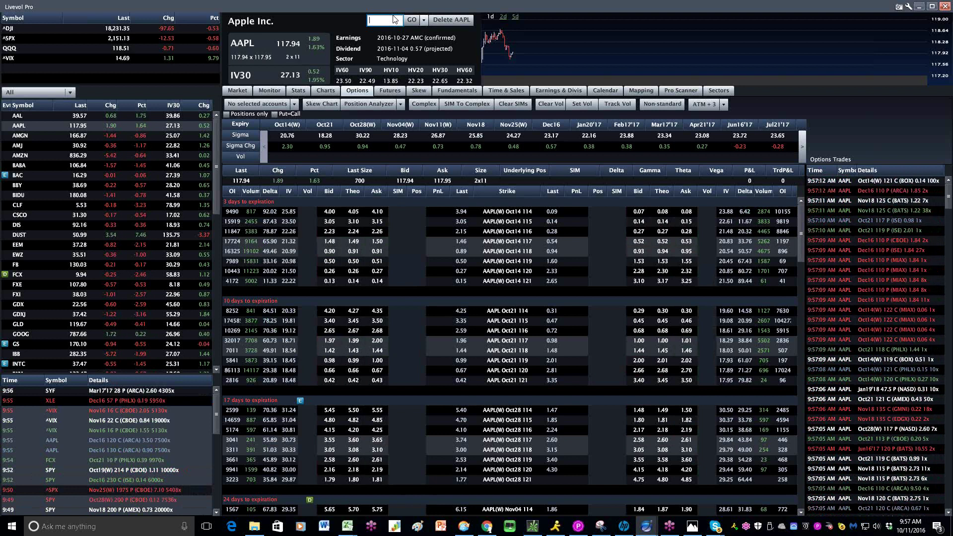
# Load Alcoa with the symbol AA and examine its option chain and three-month price chart
pyautogui.write('AA')
pyautogui.press('Return')
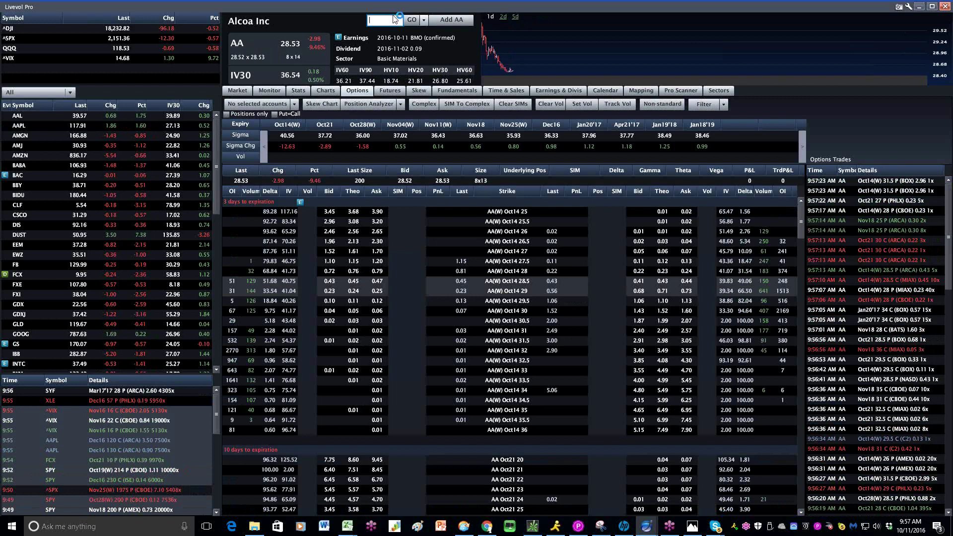
pyautogui.click(329, 92)
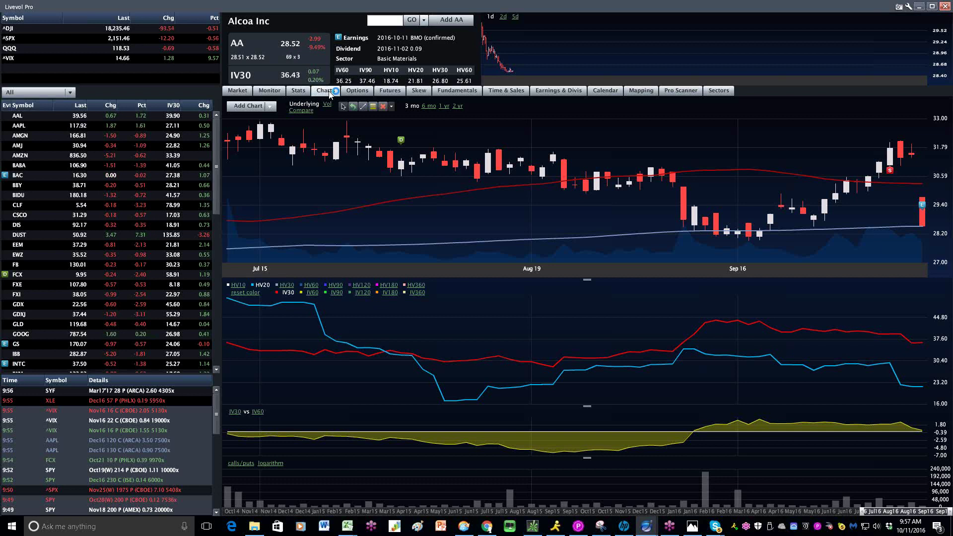
# Show the two-year price and volatility charts for FCX and AAPL
pyautogui.click(390, 18)
pyautogui.write('FCX')
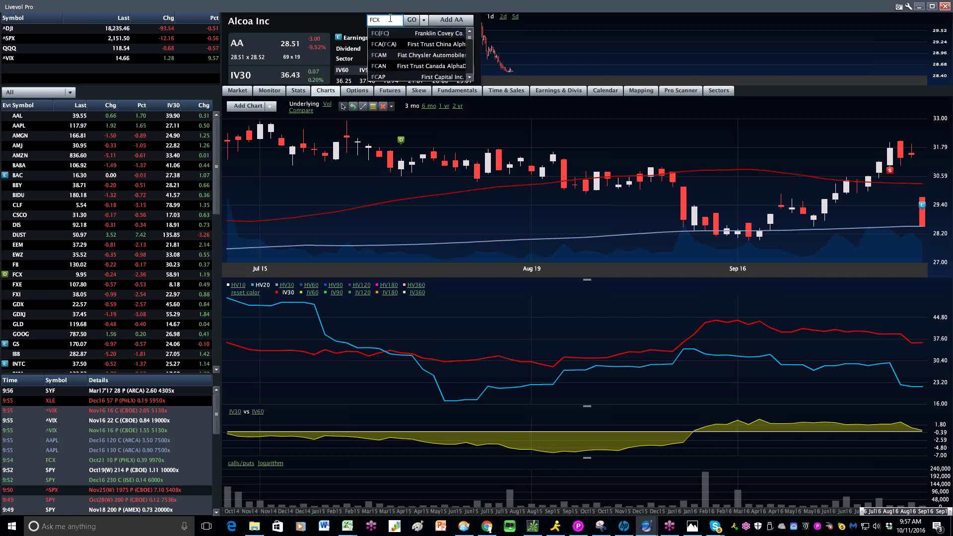
pyautogui.press('Return')
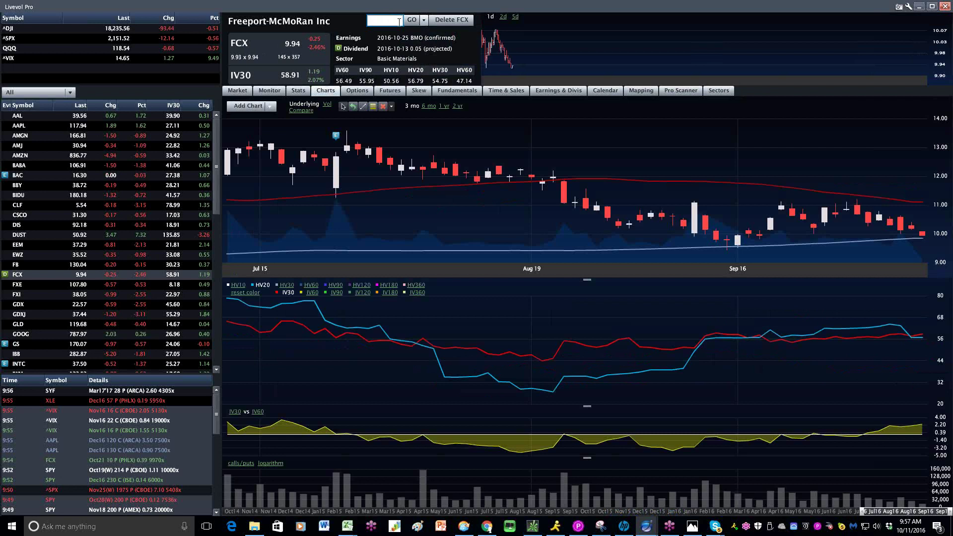
pyautogui.click(457, 105)
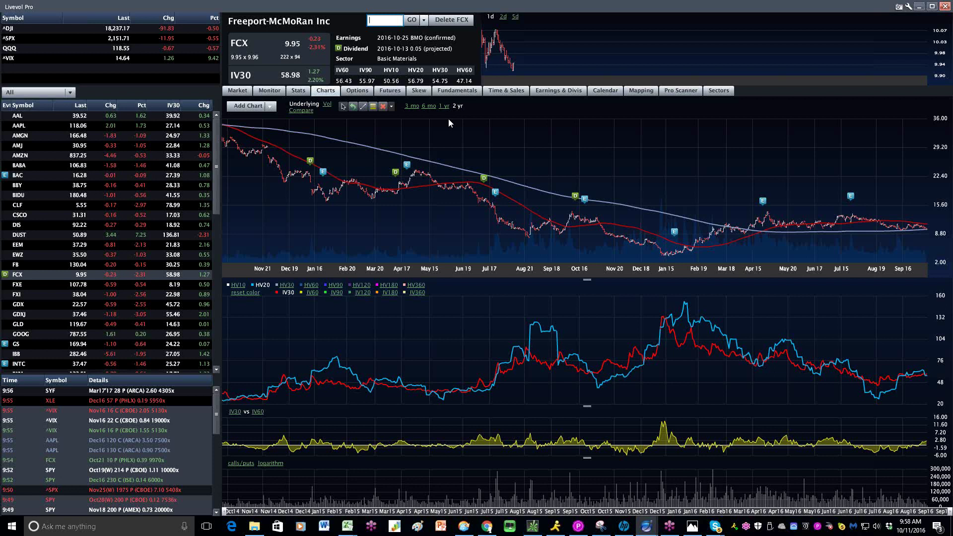
pyautogui.write('AAPL')
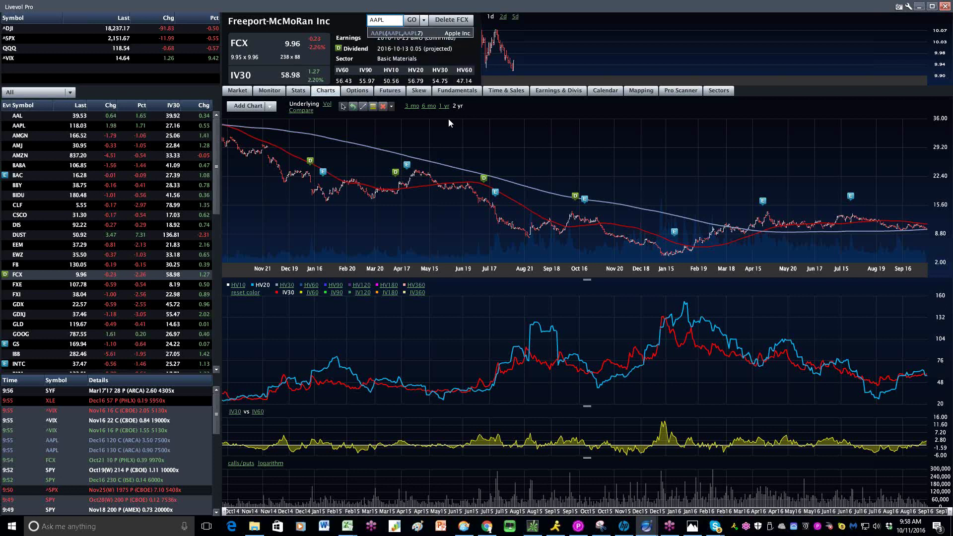
pyautogui.press('Return')
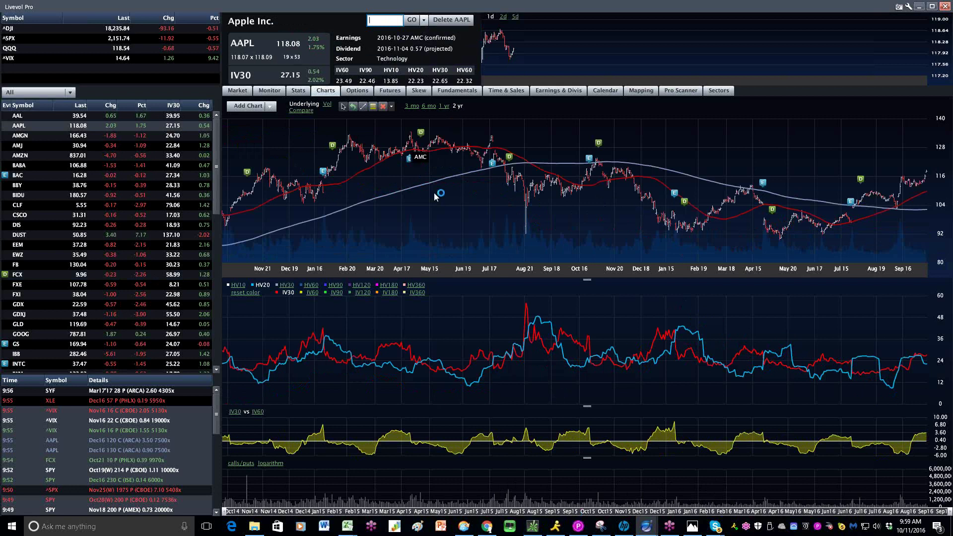
# Load VIX to view its two-year chart and its futures quotes by settlement date
pyautogui.write('V')
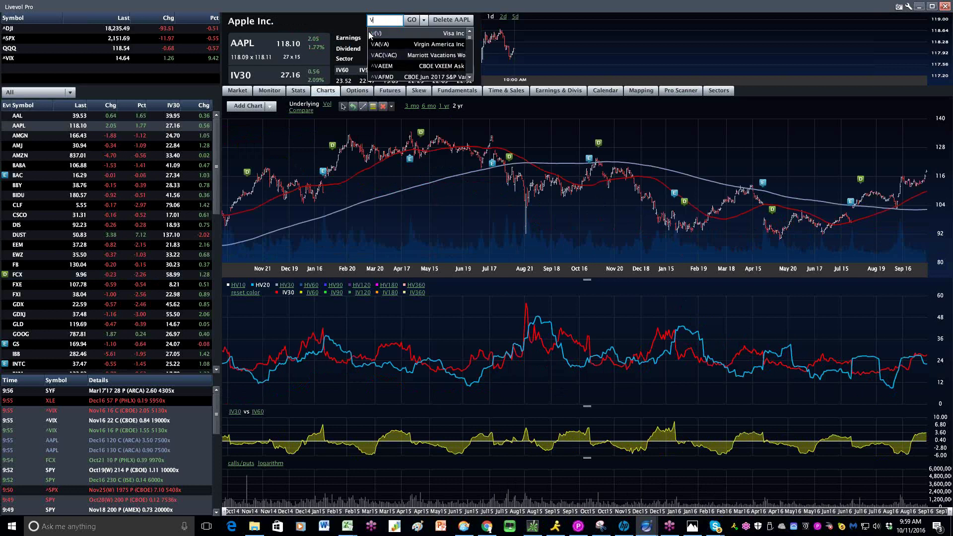
pyautogui.write('IX')
pyautogui.press('Return')
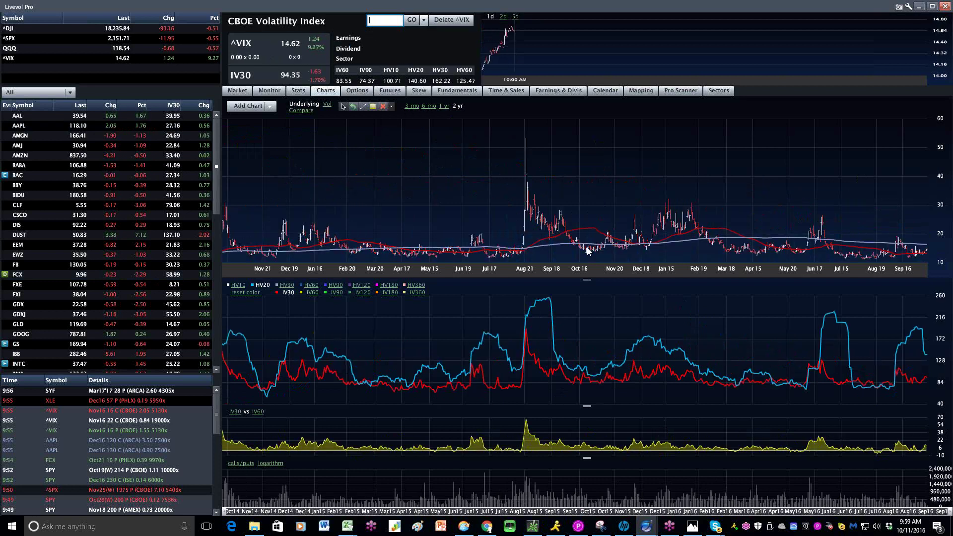
pyautogui.click(392, 92)
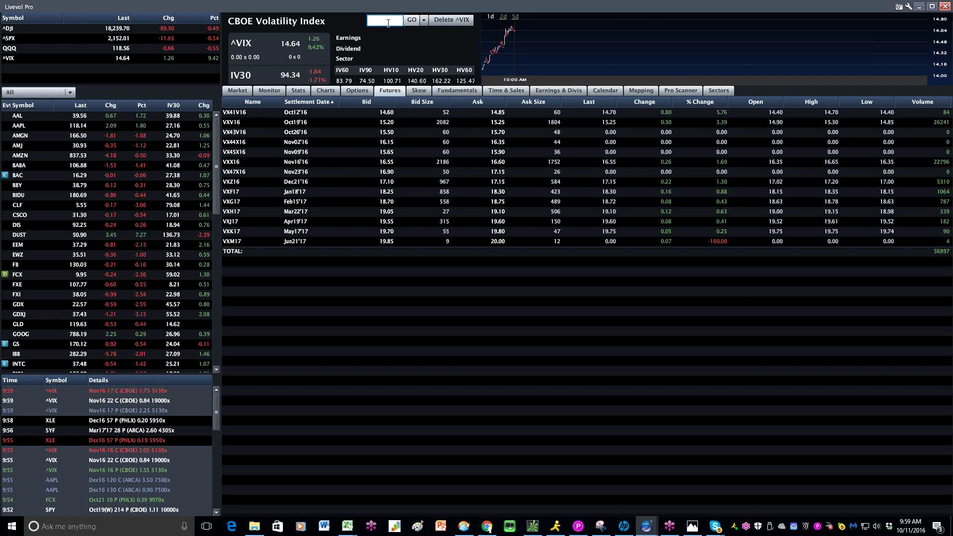
# Load SPY and open its option chain to examine volatility across the expirations
pyautogui.write('SPY')
pyautogui.press('Return')
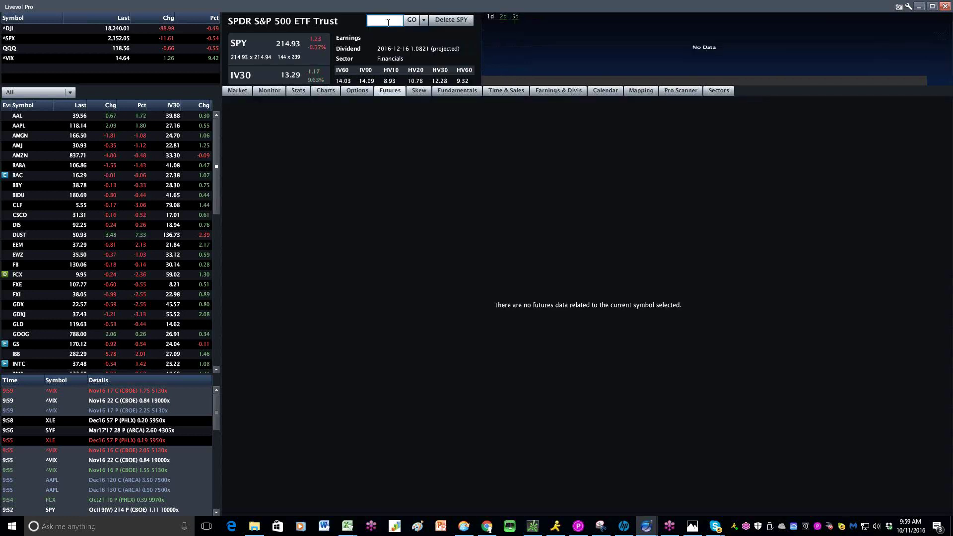
pyautogui.click(353, 91)
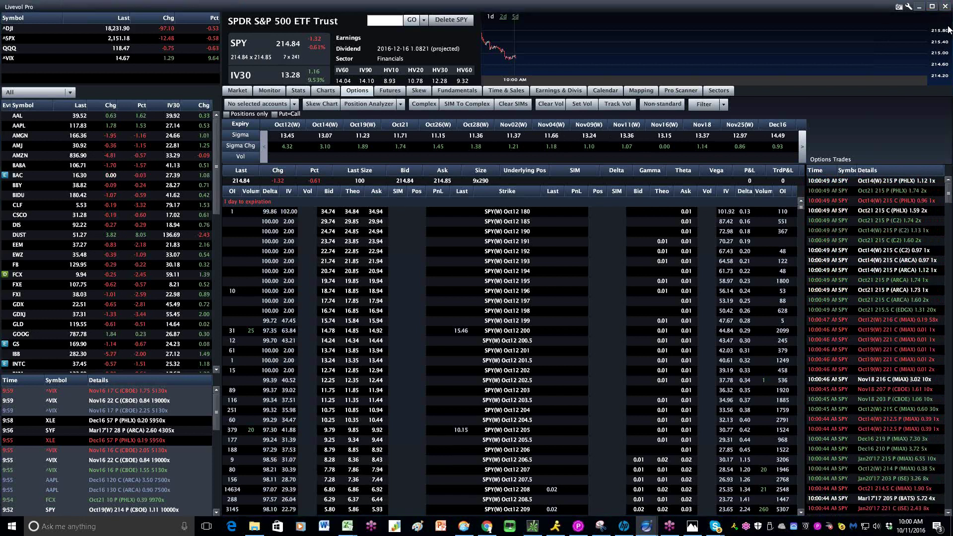
pyautogui.moveTo(346, 284)
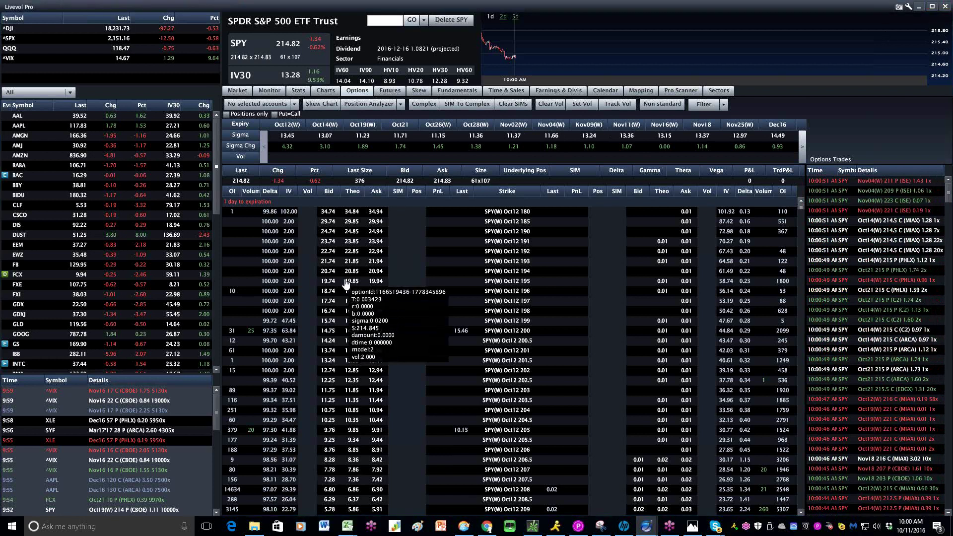